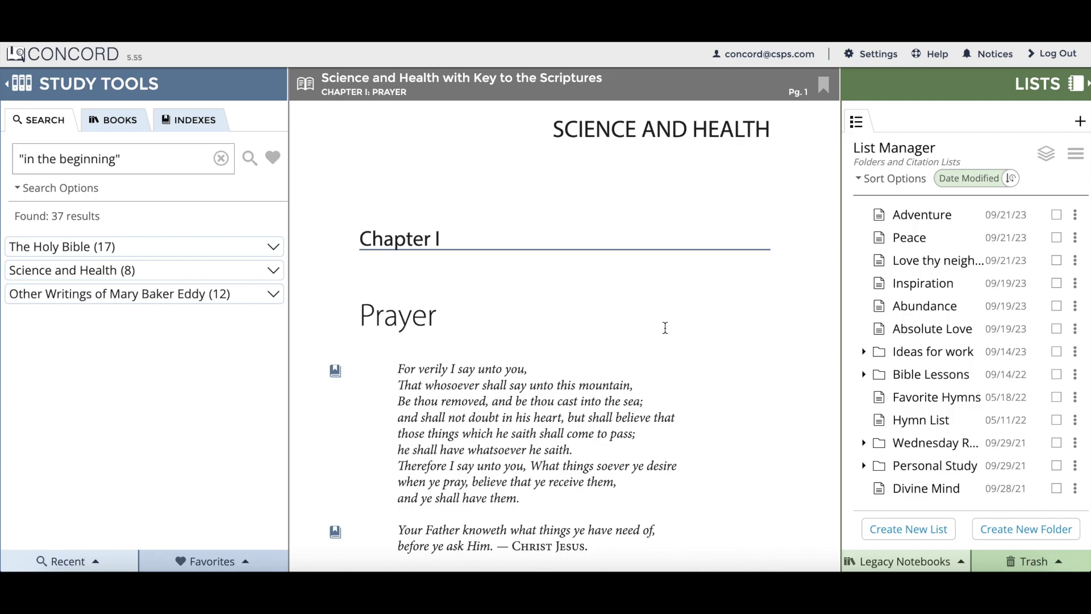
Open the Adventure list from the List Manager.
{"action": "left_click_drag", "start_coordinate": [939, 216], "coordinate": [884, 191]}
{"action": "left_click", "coordinate": [860, 179]}
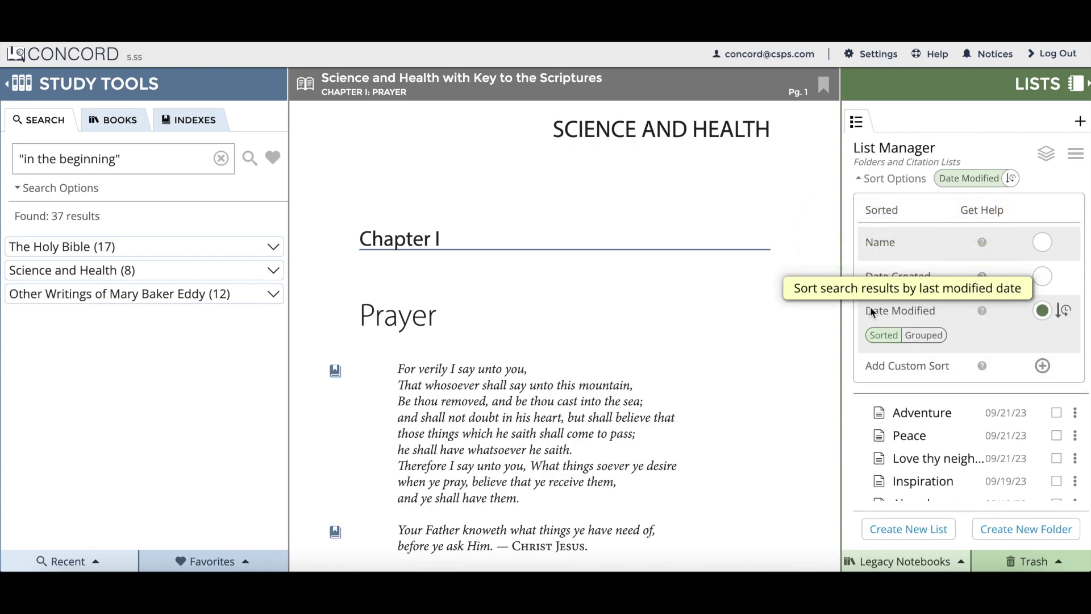
{"action": "left_click", "coordinate": [861, 180]}
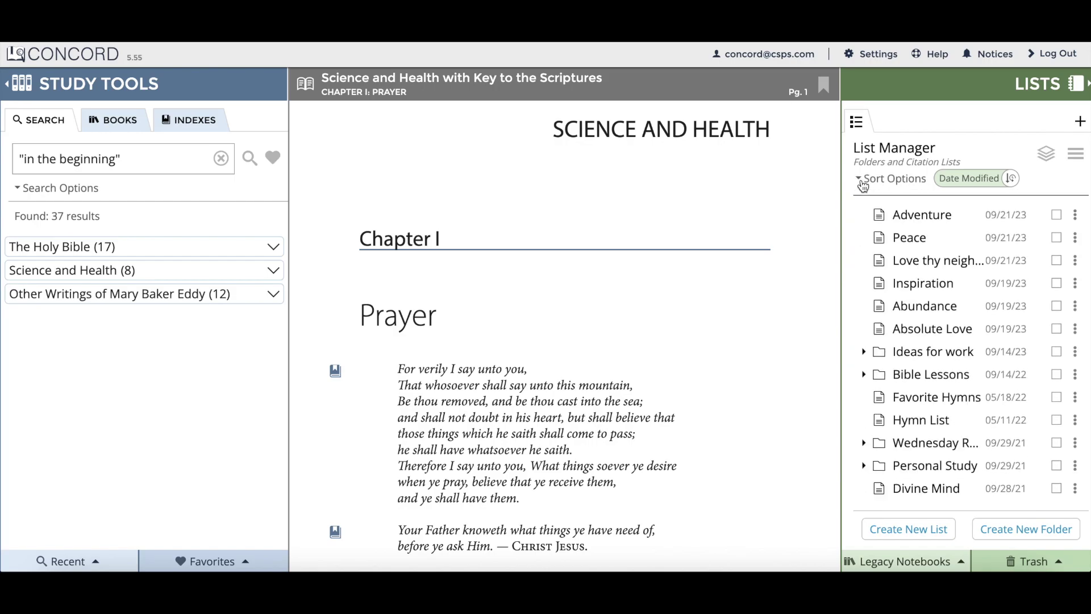
{"action": "left_click", "coordinate": [912, 215]}
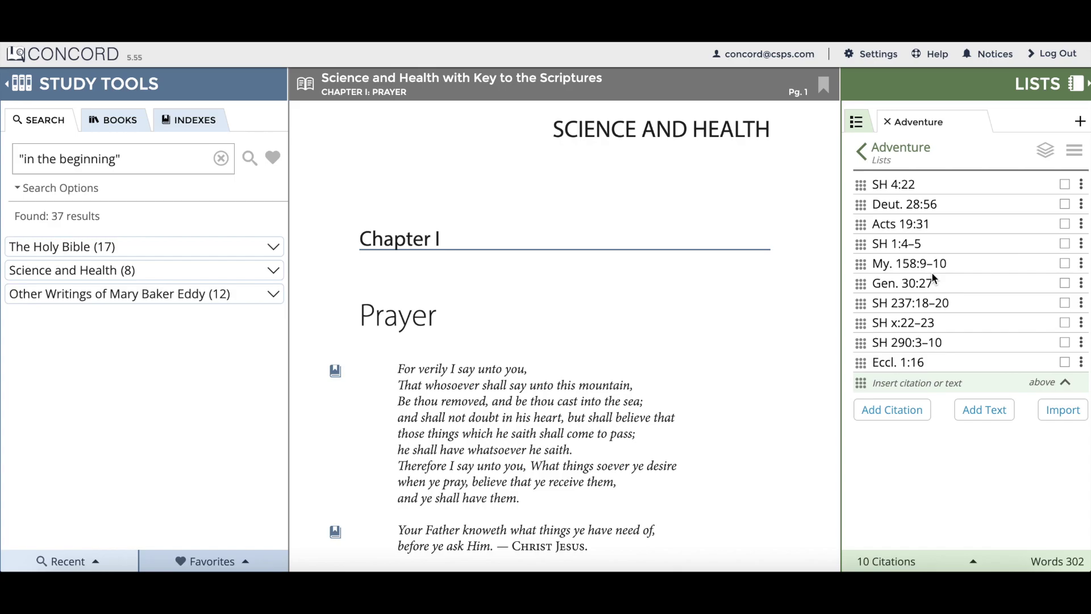
Re-sort Adventure's citations by book, then return to the List Manager.
{"action": "left_click", "coordinate": [1076, 152]}
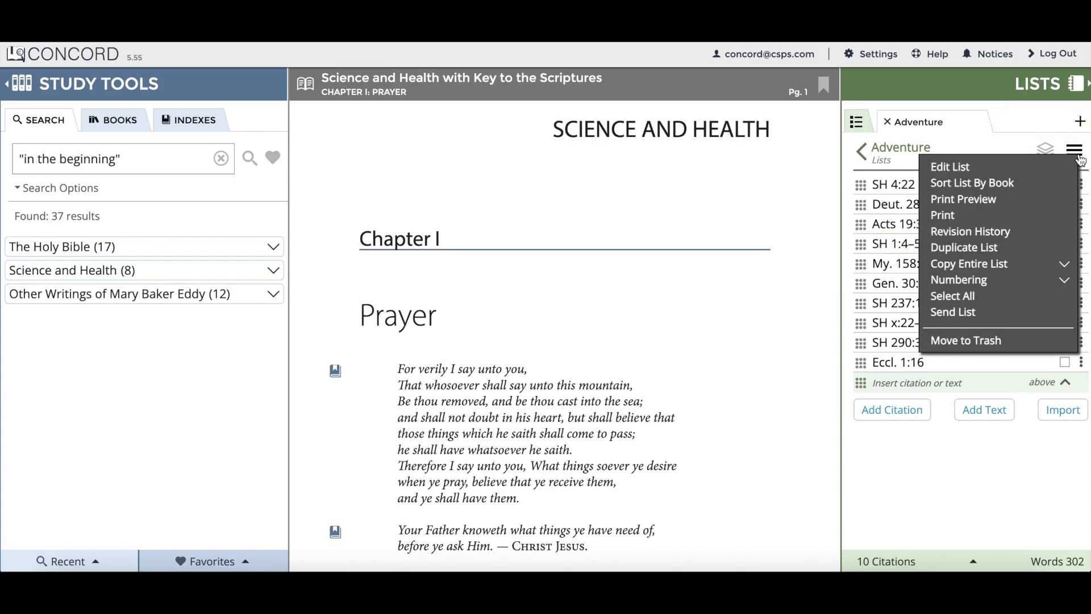
{"action": "left_click", "coordinate": [1028, 186]}
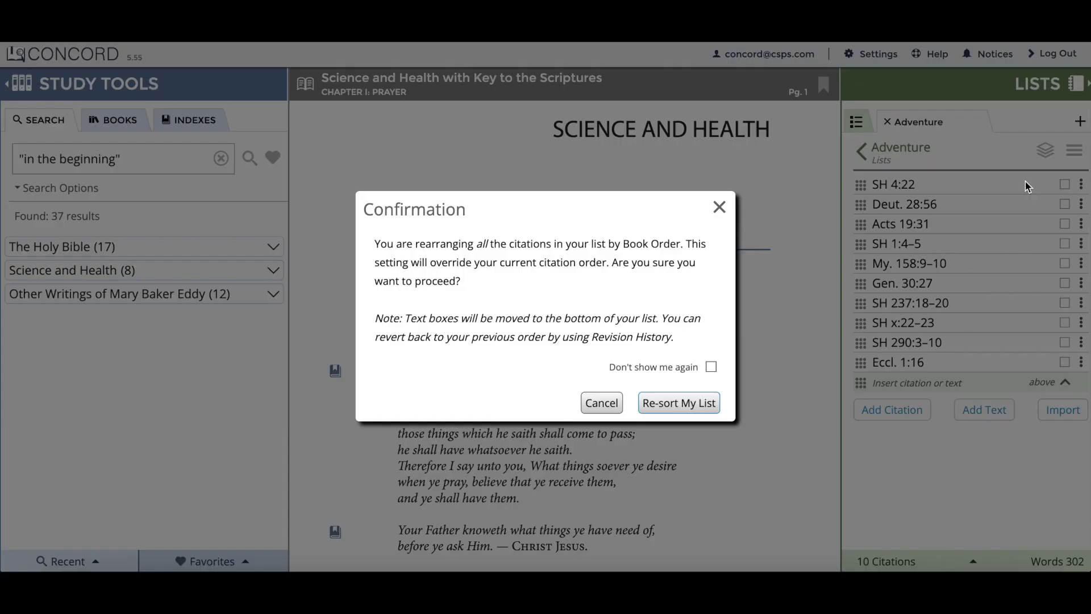
{"action": "left_click", "coordinate": [678, 404]}
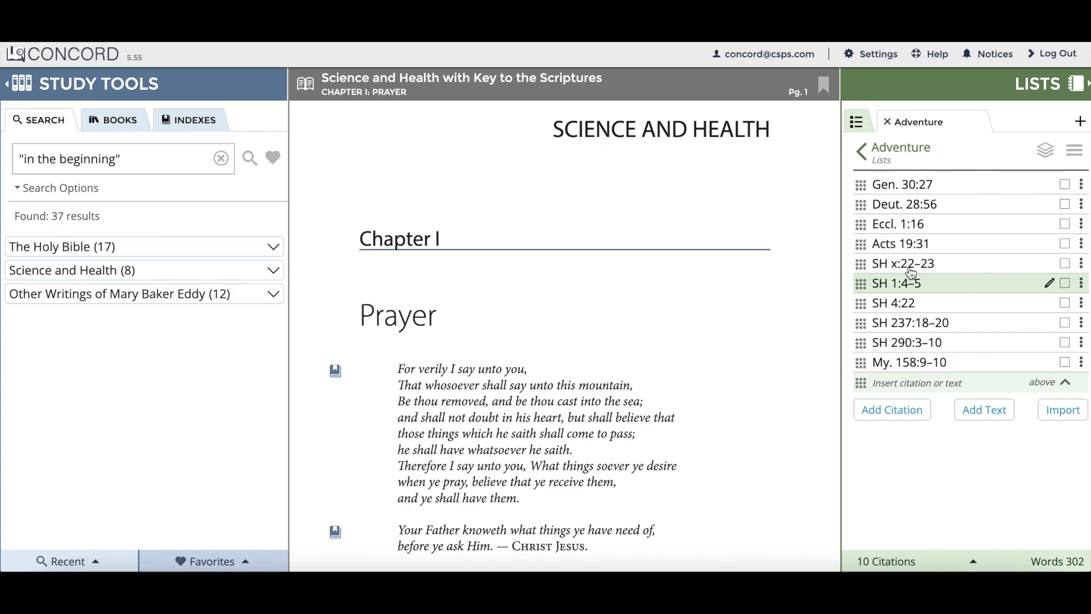
{"action": "left_click", "coordinate": [863, 153]}
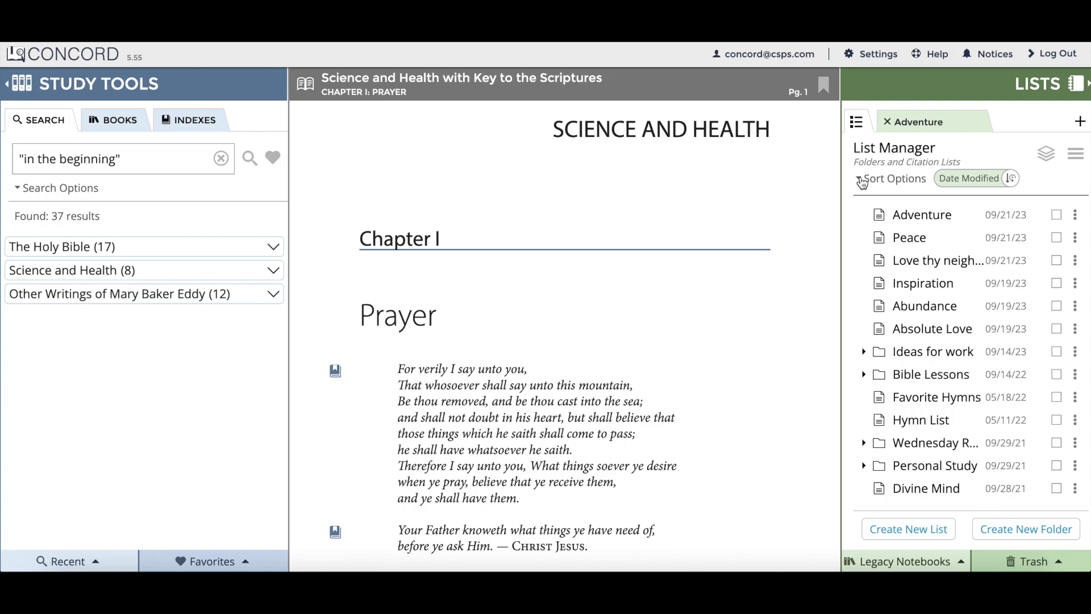
Expand the Sort Options panel in the List Manager.
{"action": "left_click", "coordinate": [861, 181]}
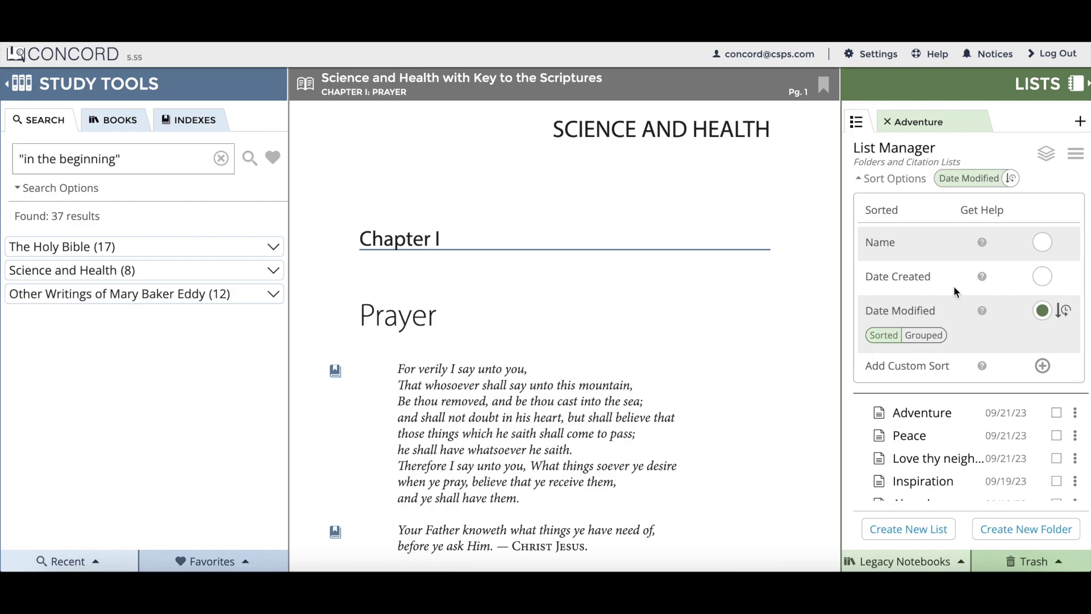
Sort the lists by Name in descending order, from Wednesday down to Abundance.
{"action": "left_click", "coordinate": [1044, 245]}
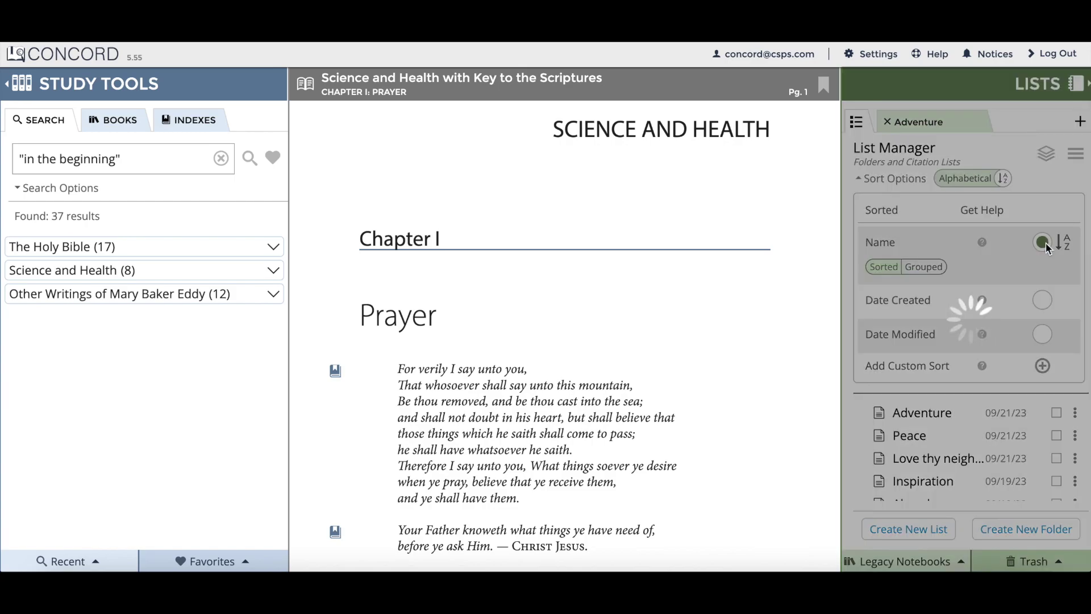
{"action": "left_click", "coordinate": [880, 181]}
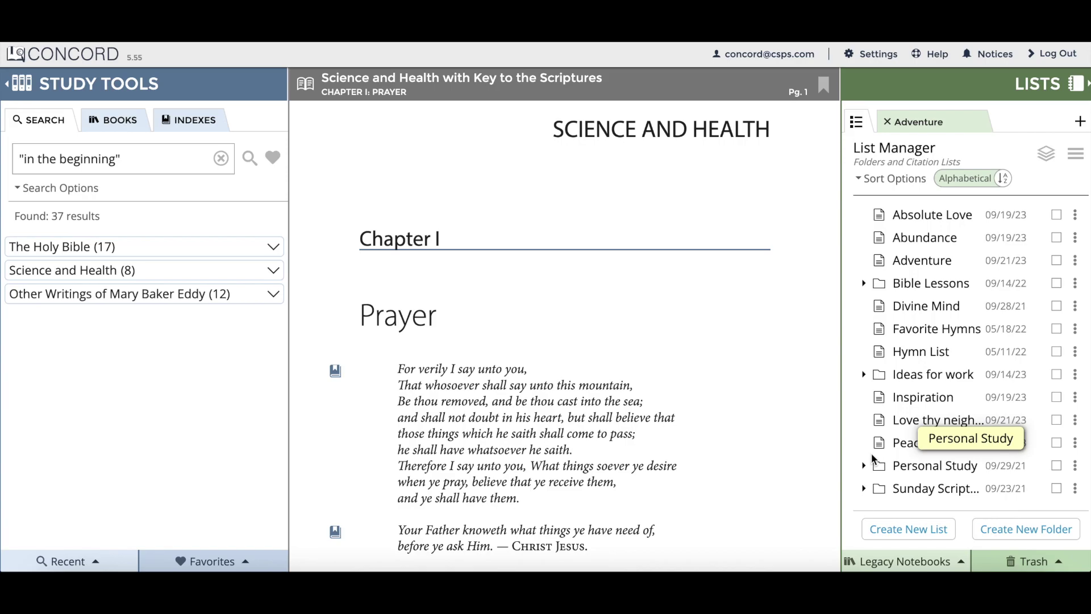
{"action": "left_click", "coordinate": [861, 180]}
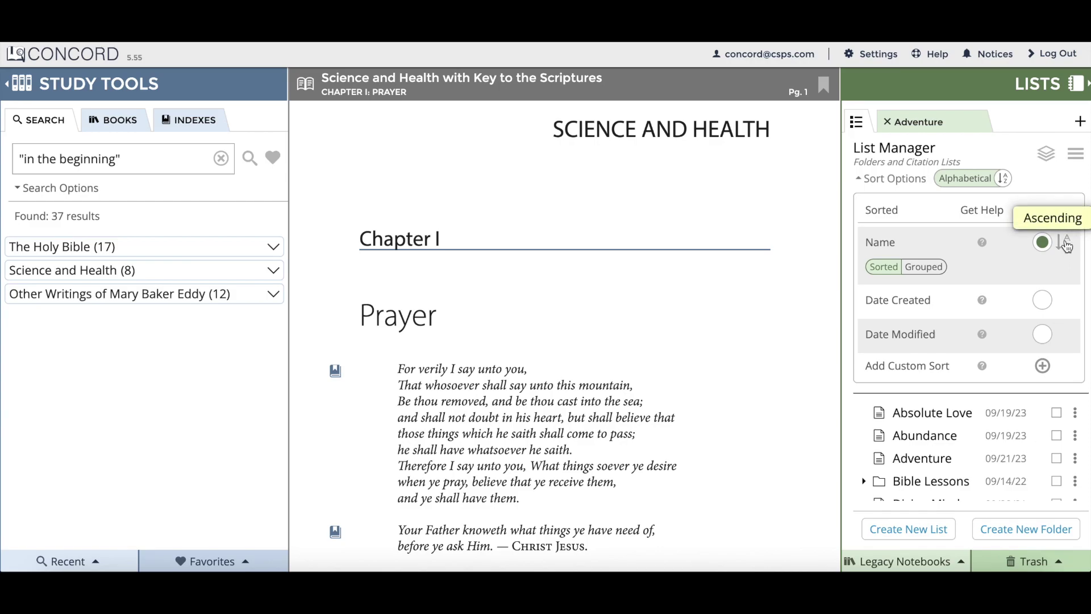
{"action": "left_click", "coordinate": [1066, 243]}
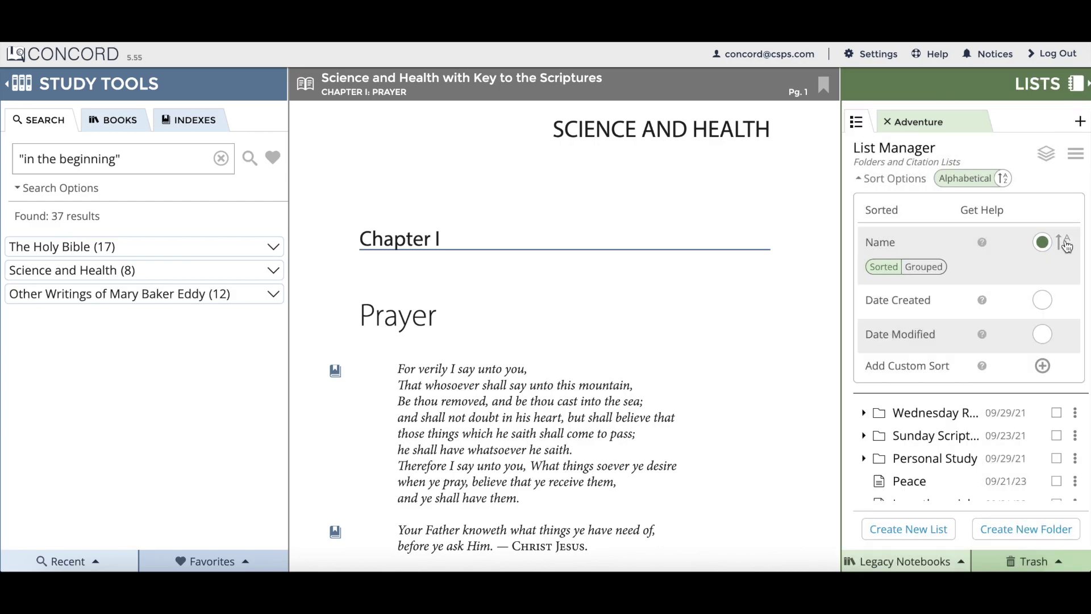
{"action": "left_click", "coordinate": [898, 178]}
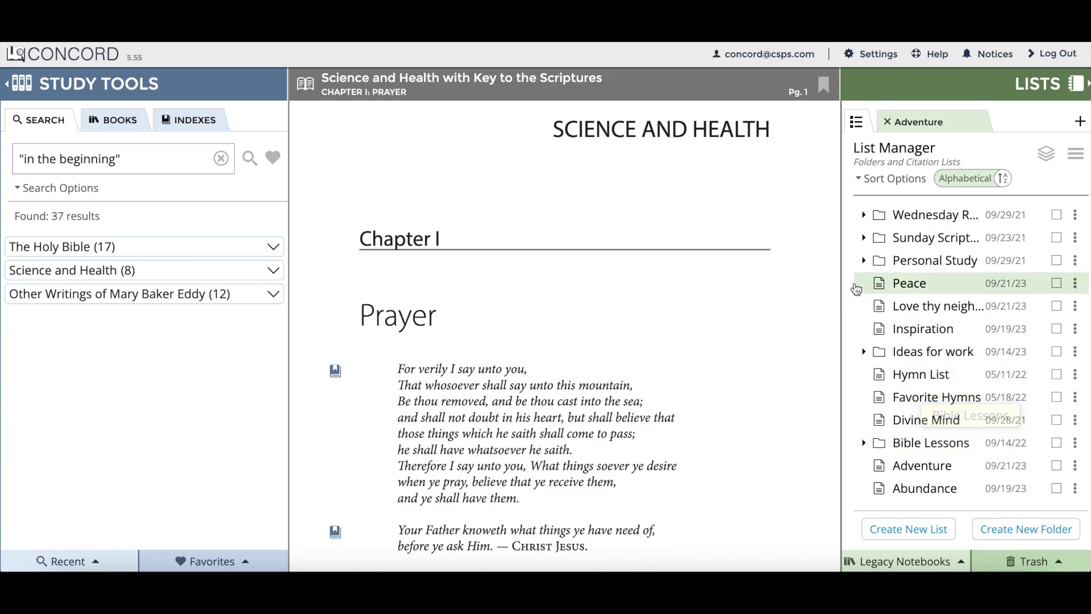
{"action": "left_click", "coordinate": [864, 180]}
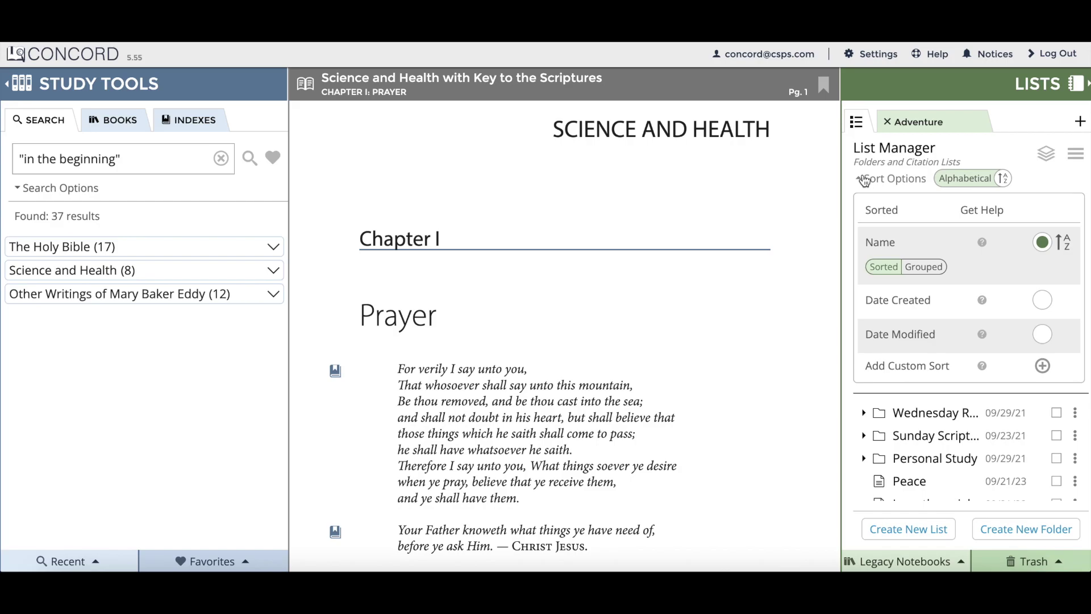
Switch the name sort to Grouped letter headings in ascending order.
{"action": "left_click", "coordinate": [924, 267]}
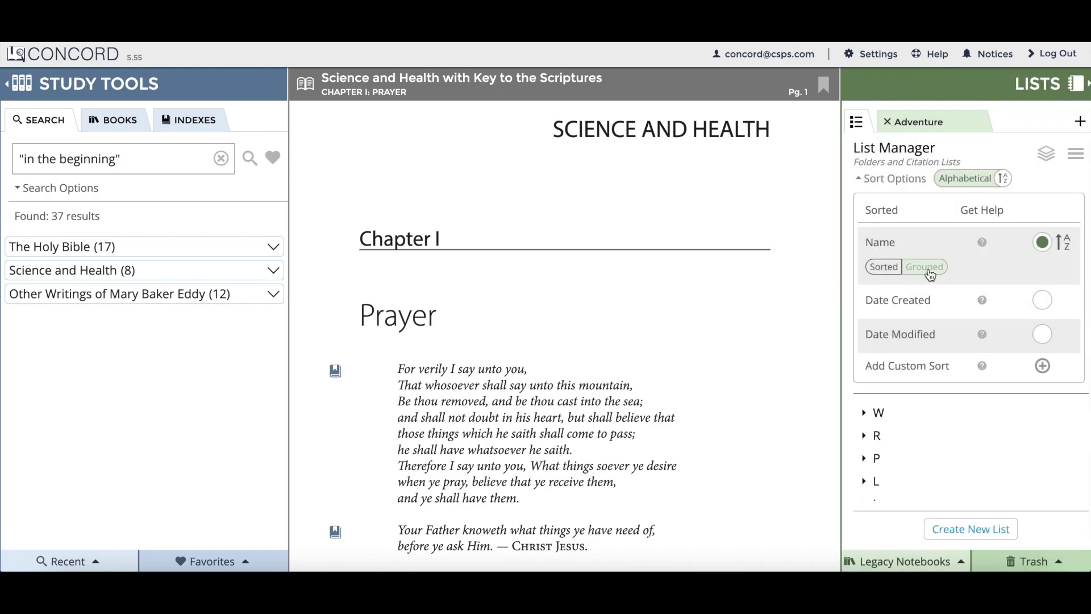
{"action": "left_click", "coordinate": [1065, 245]}
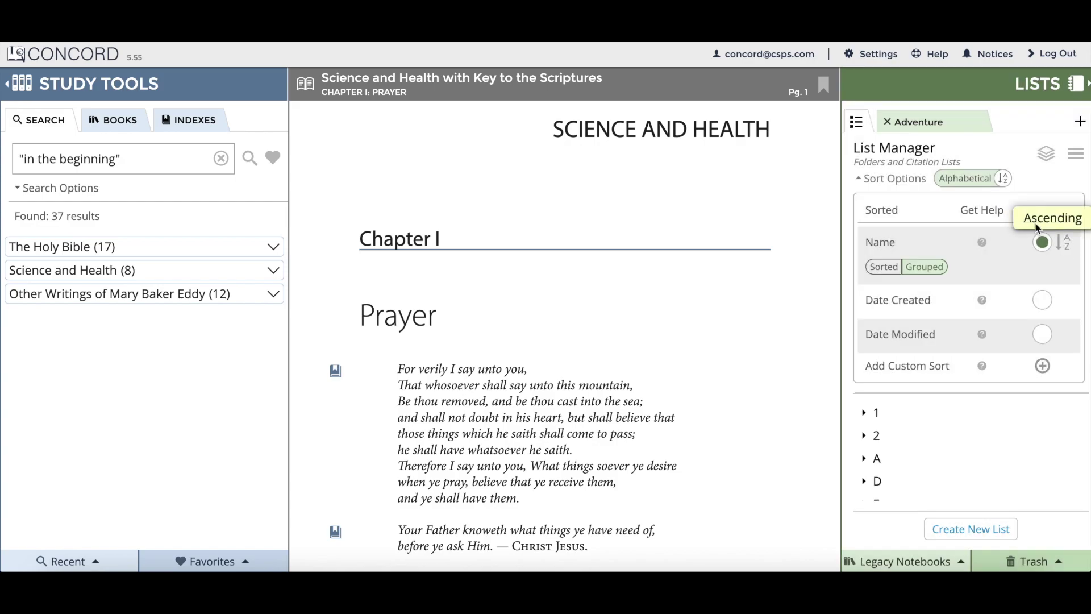
{"action": "left_click", "coordinate": [884, 186]}
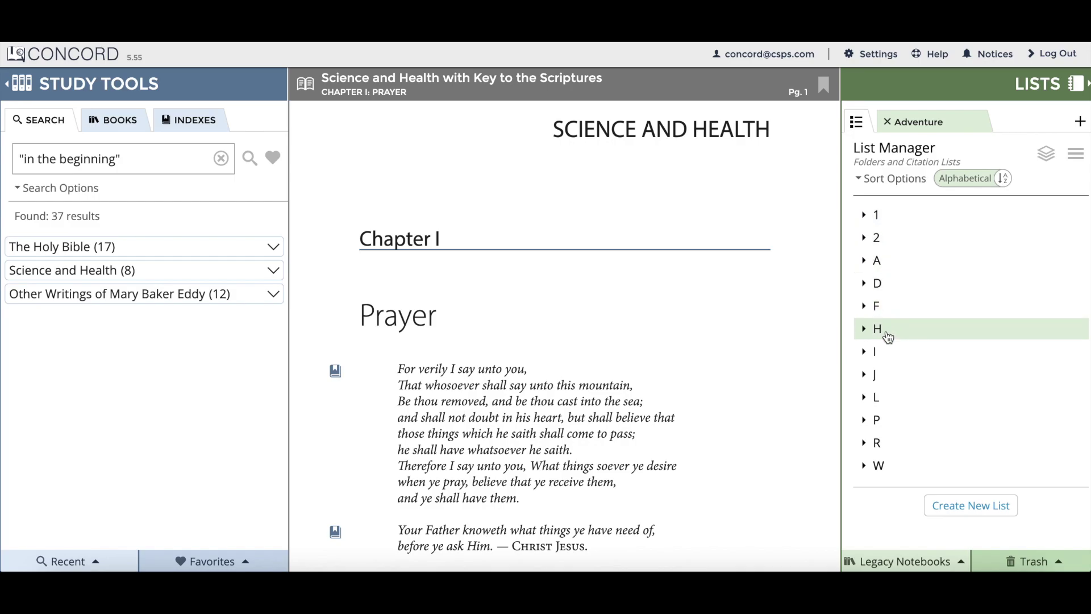
Expand the A and F letter groups to show their lists.
{"action": "left_click", "coordinate": [865, 263]}
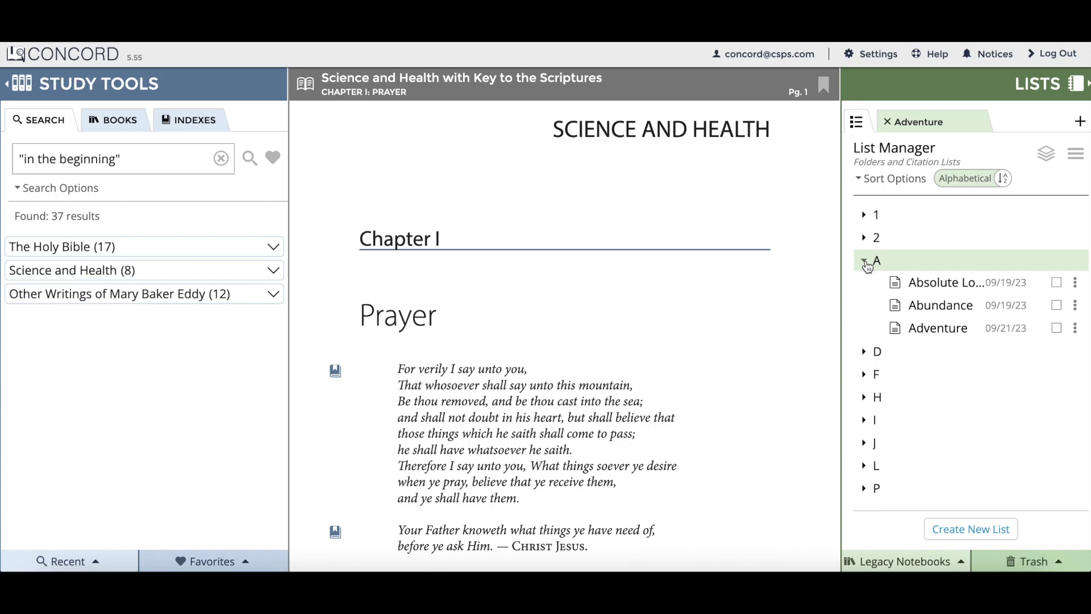
{"action": "left_click", "coordinate": [865, 376]}
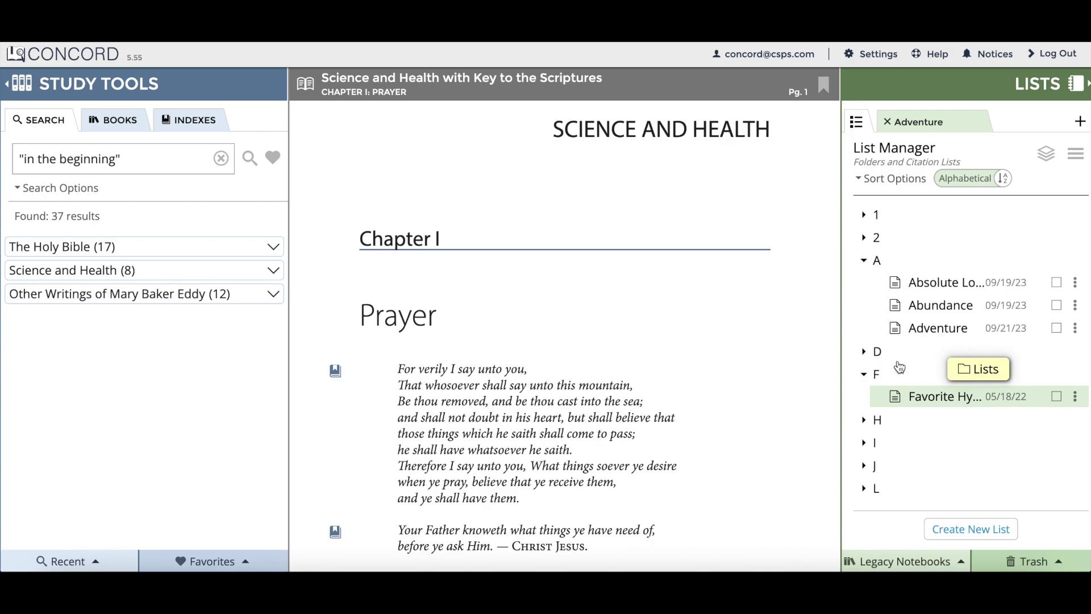
{"action": "left_click", "coordinate": [862, 179]}
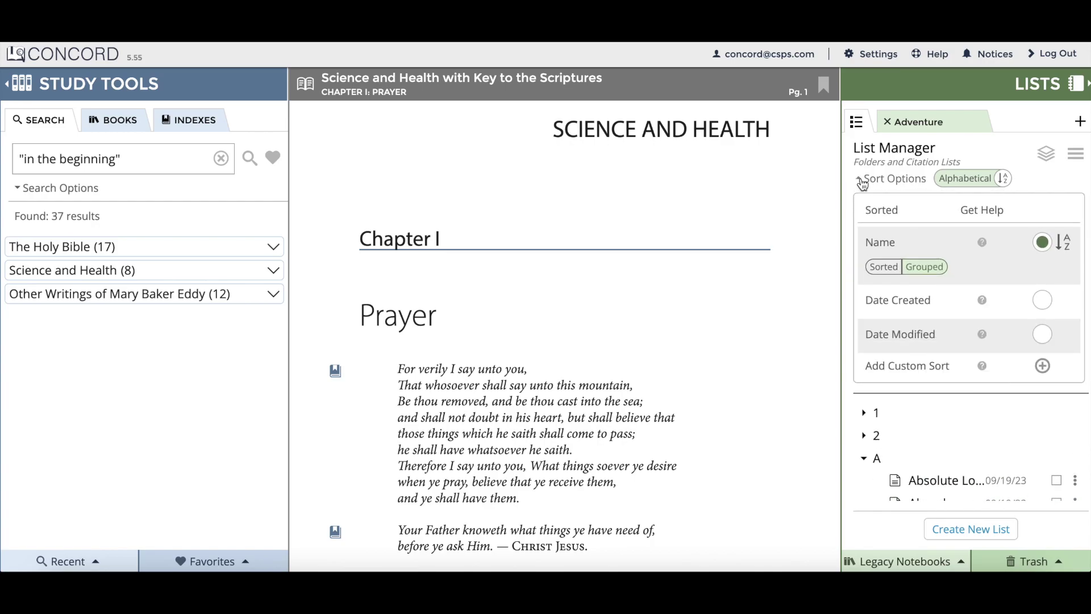
Sort lists by Date Created oldest-first, grouped into month folders starting at 12/2018.
{"action": "left_click", "coordinate": [1044, 300]}
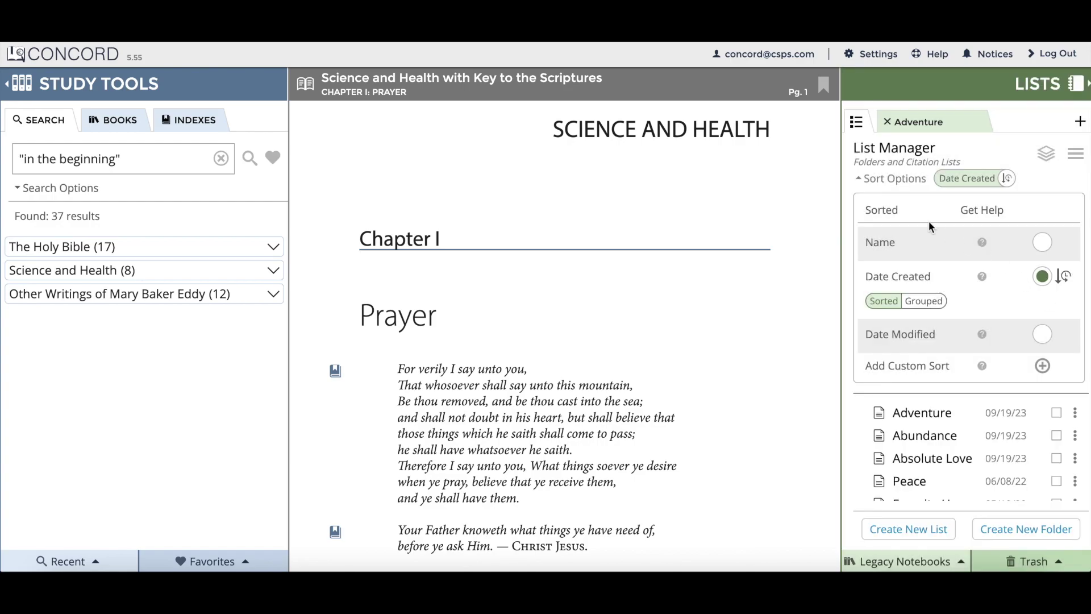
{"action": "left_click", "coordinate": [866, 181]}
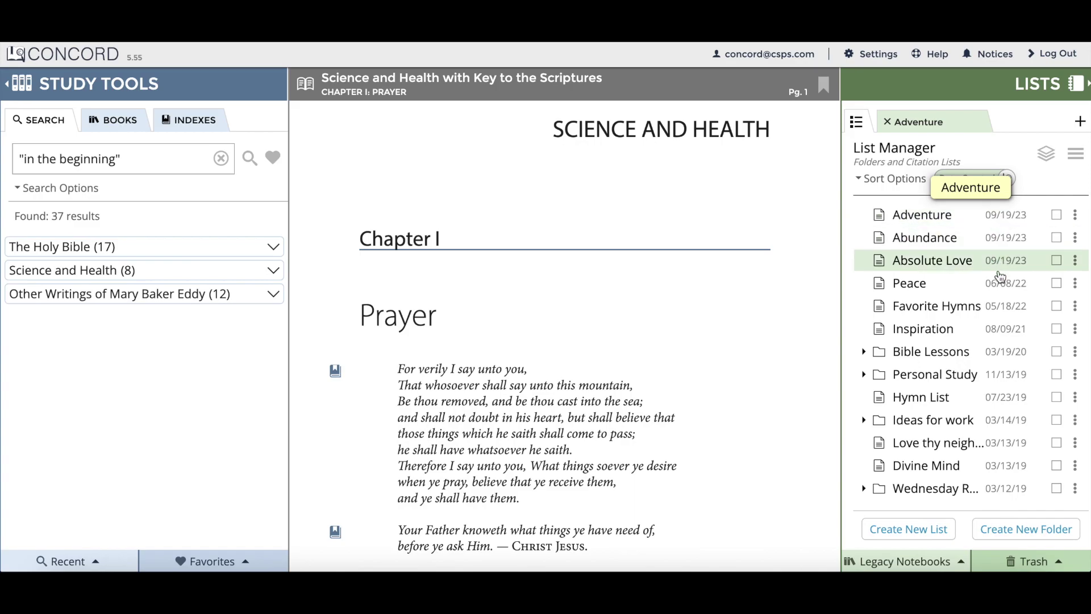
{"action": "scroll", "coordinate": [1004, 358], "scroll_direction": "down", "scroll_amount": 1}
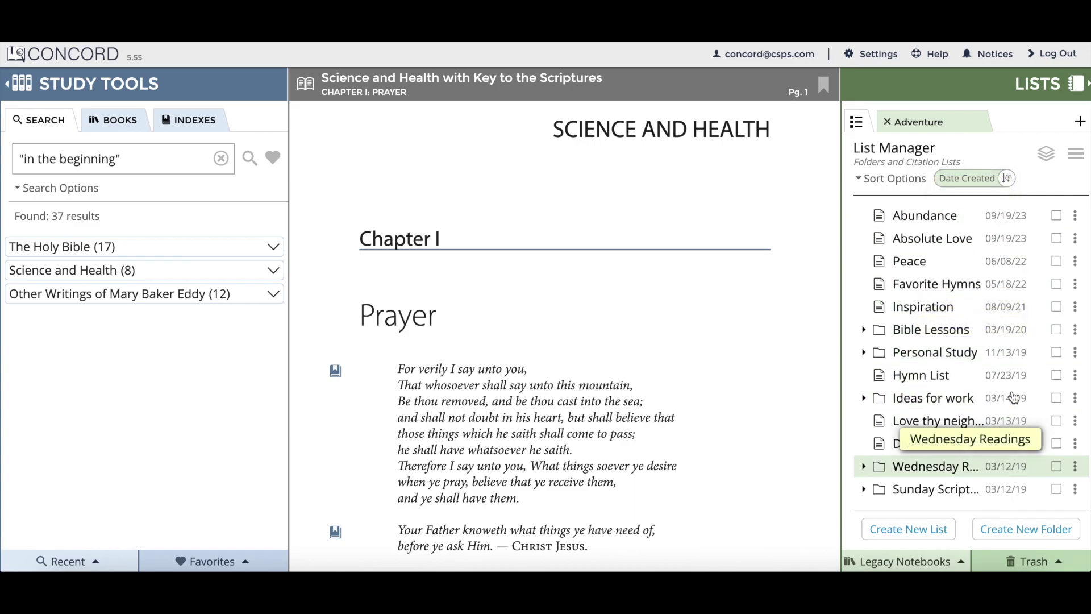
{"action": "scroll", "coordinate": [1014, 437], "scroll_direction": "up", "scroll_amount": 1}
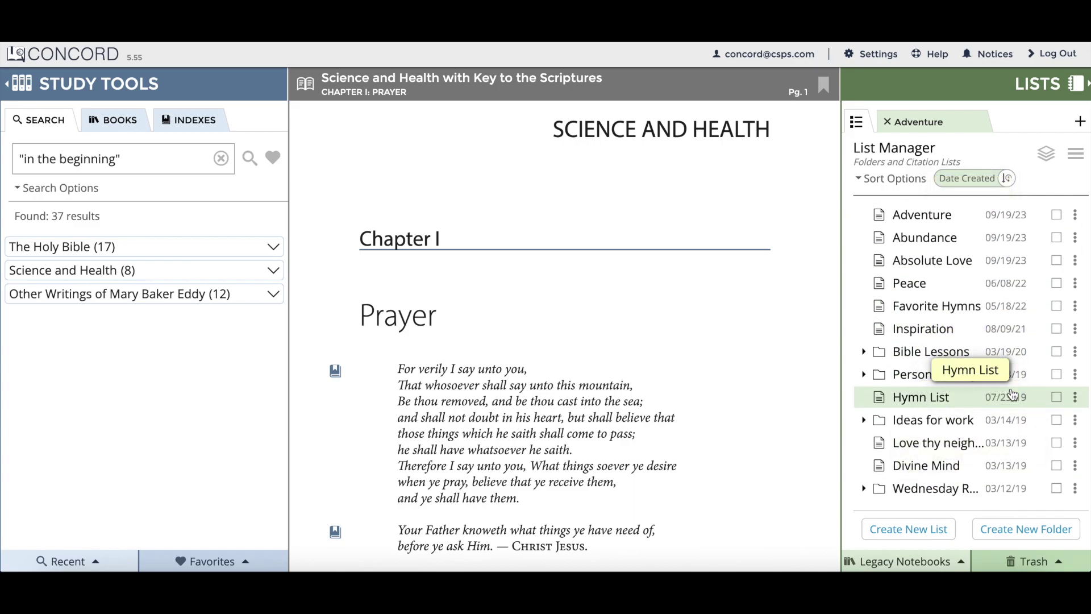
{"action": "left_click", "coordinate": [866, 179]}
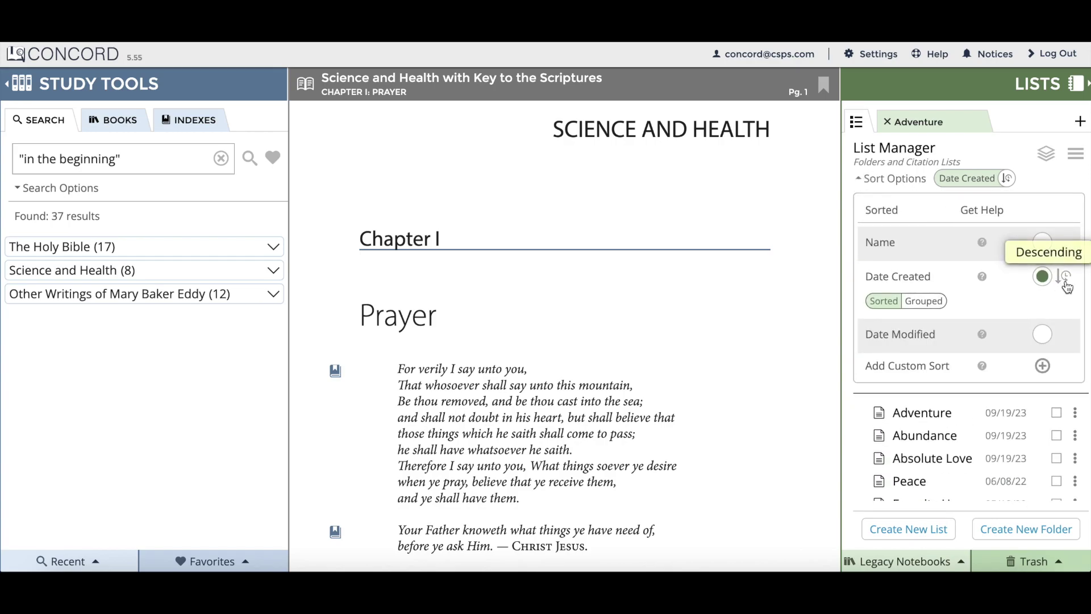
{"action": "left_click", "coordinate": [1065, 277]}
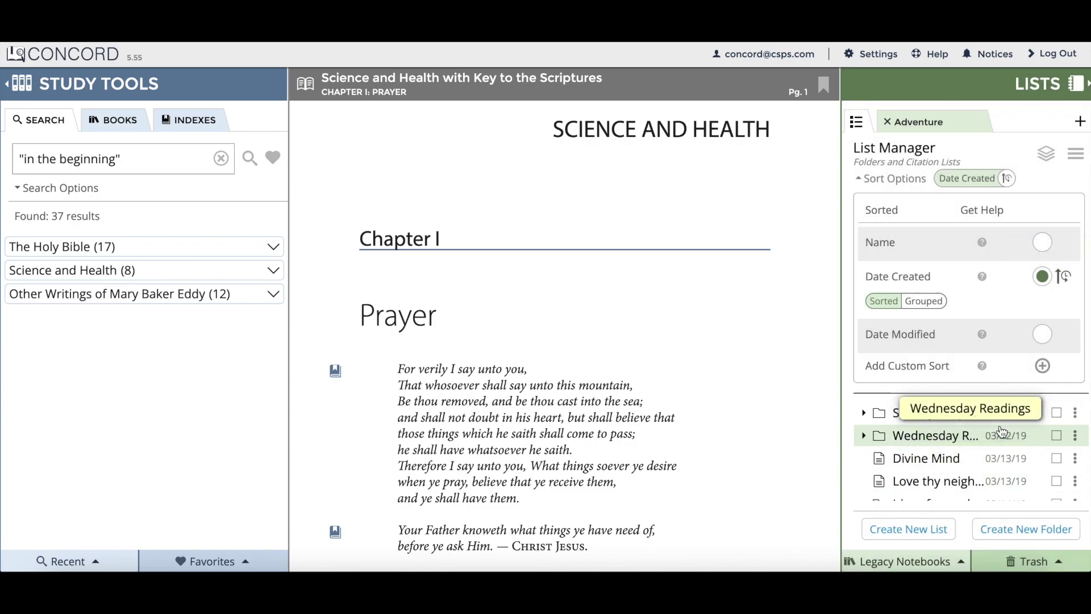
{"action": "left_click", "coordinate": [922, 302]}
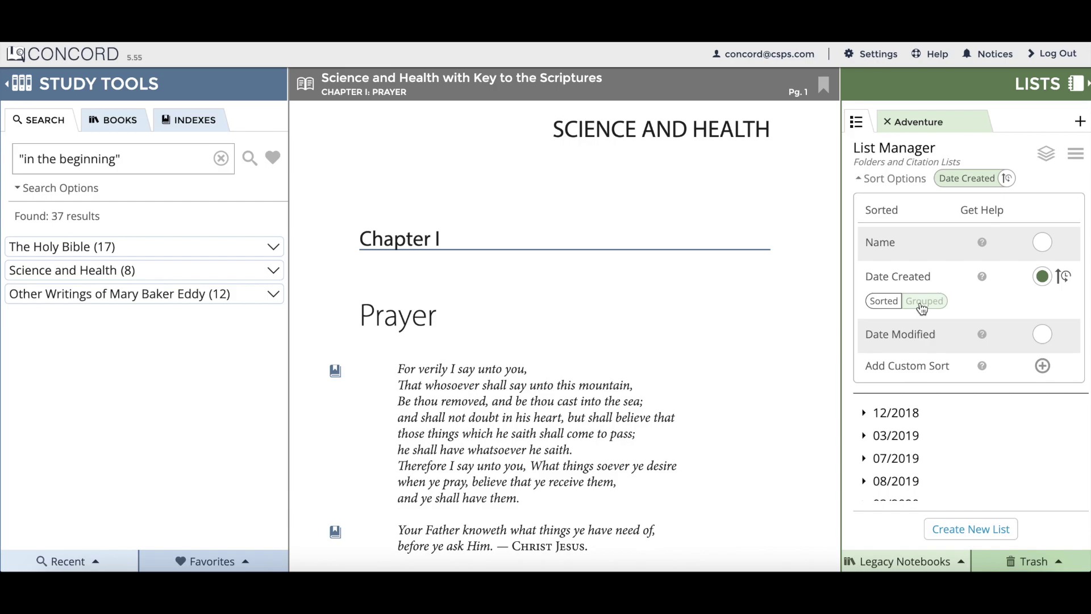
{"action": "left_click", "coordinate": [863, 179]}
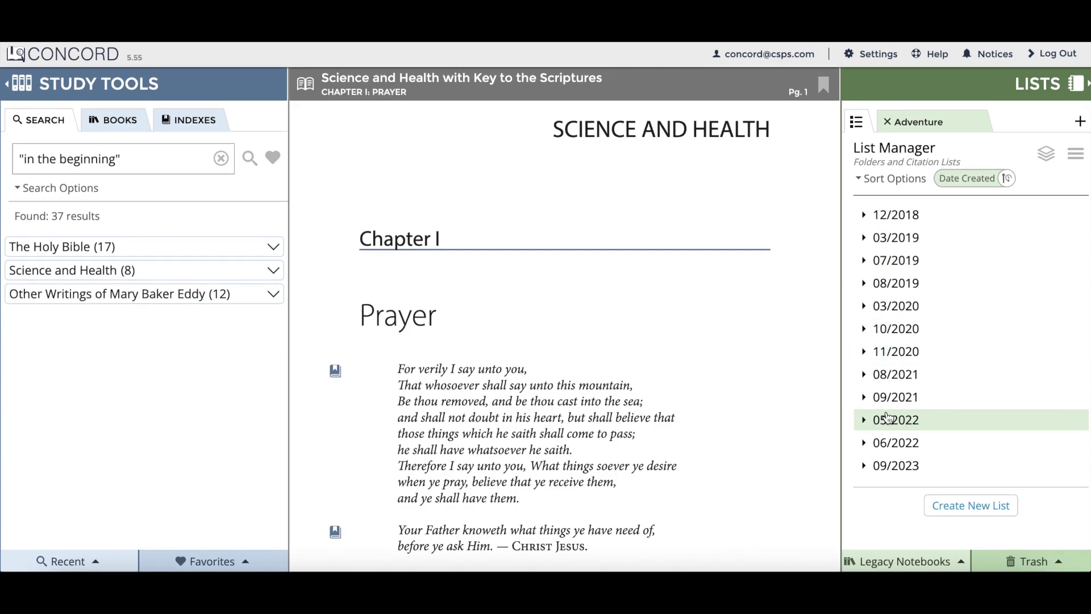
{"action": "left_click", "coordinate": [865, 467]}
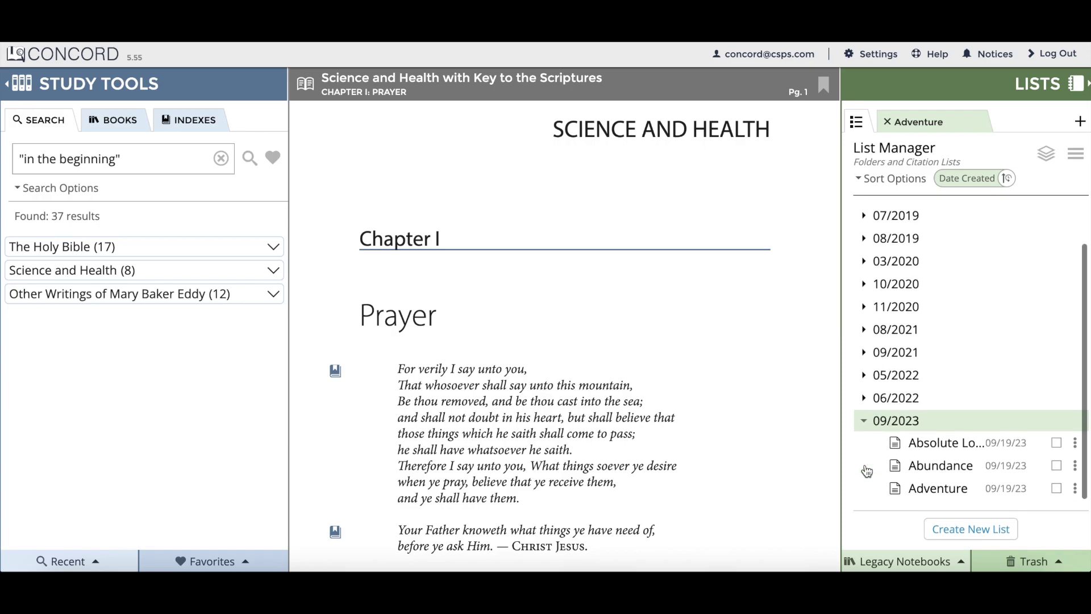
{"action": "left_click_drag", "start_coordinate": [868, 467], "coordinate": [895, 495]}
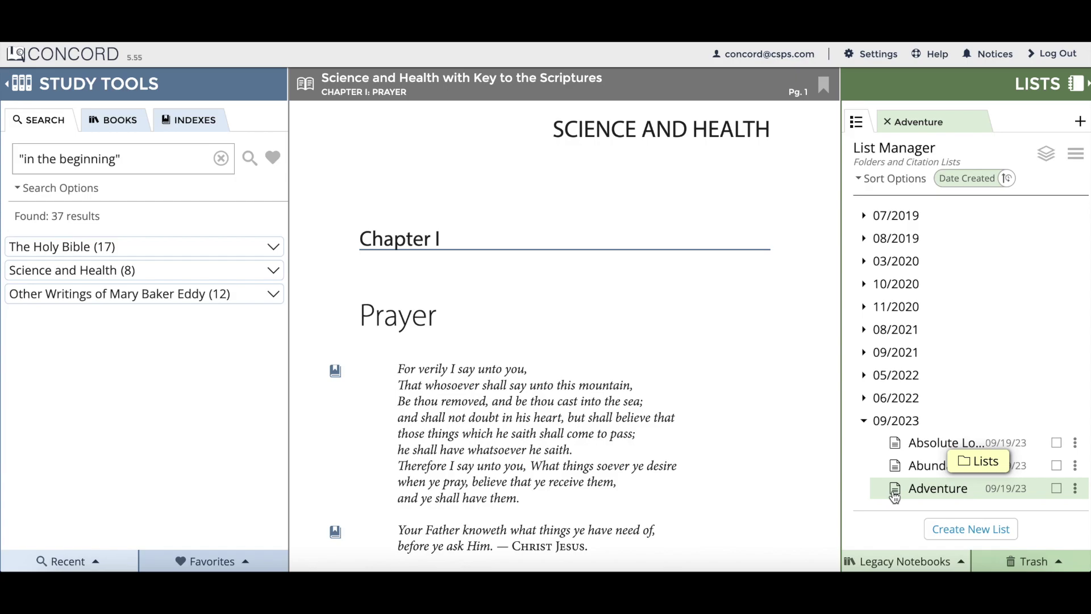
{"action": "left_click", "coordinate": [871, 180]}
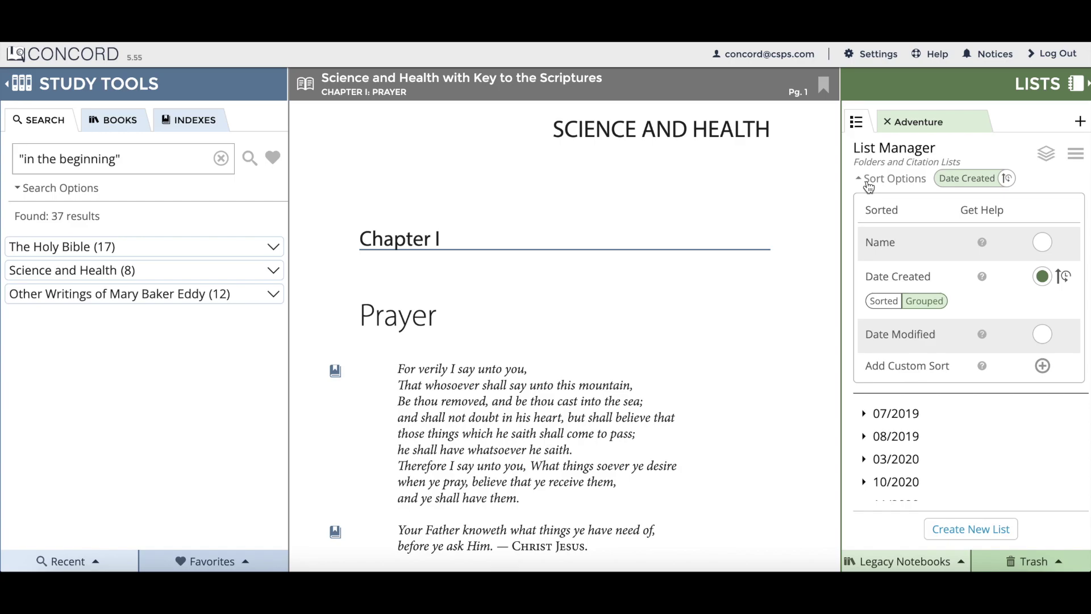
Sort lists by Date Modified ascending, starting with Personal Study from 09/29/21.
{"action": "left_click", "coordinate": [1042, 334]}
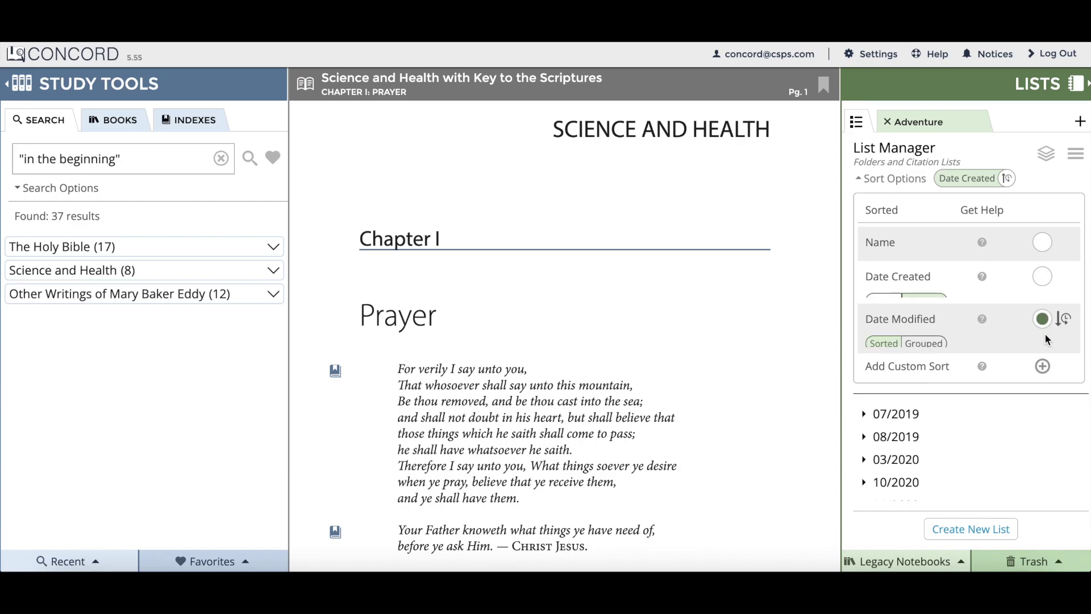
{"action": "left_click", "coordinate": [880, 181]}
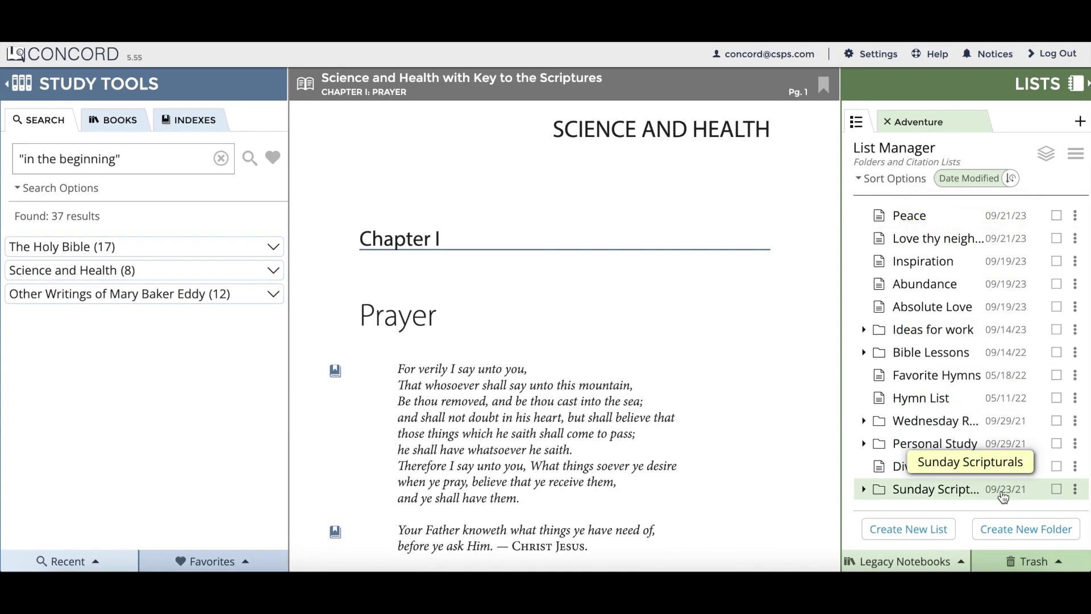
{"action": "left_click", "coordinate": [866, 179]}
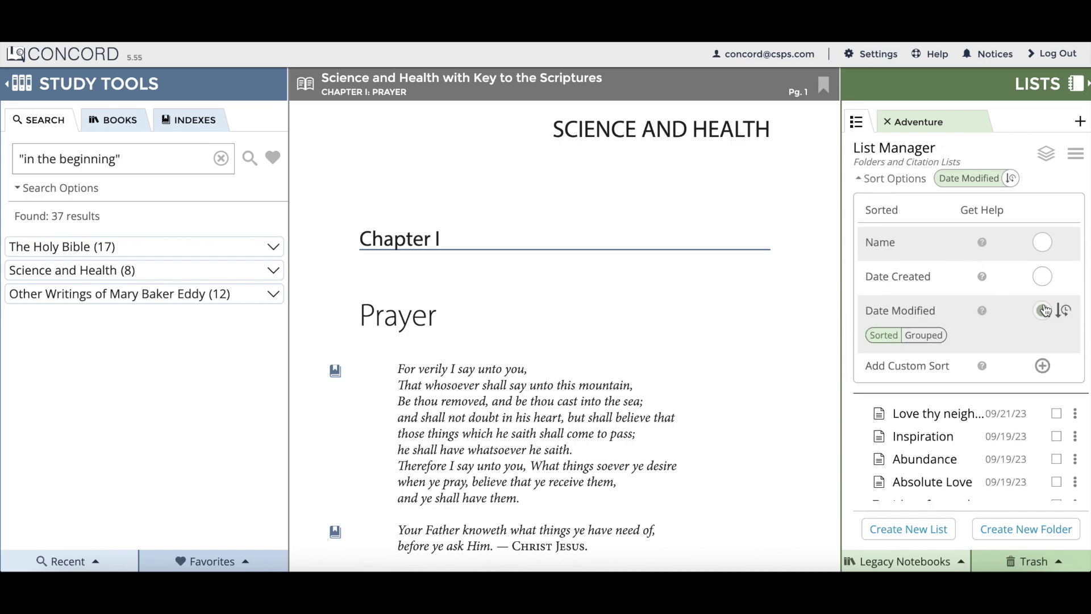
{"action": "left_click", "coordinate": [1064, 312]}
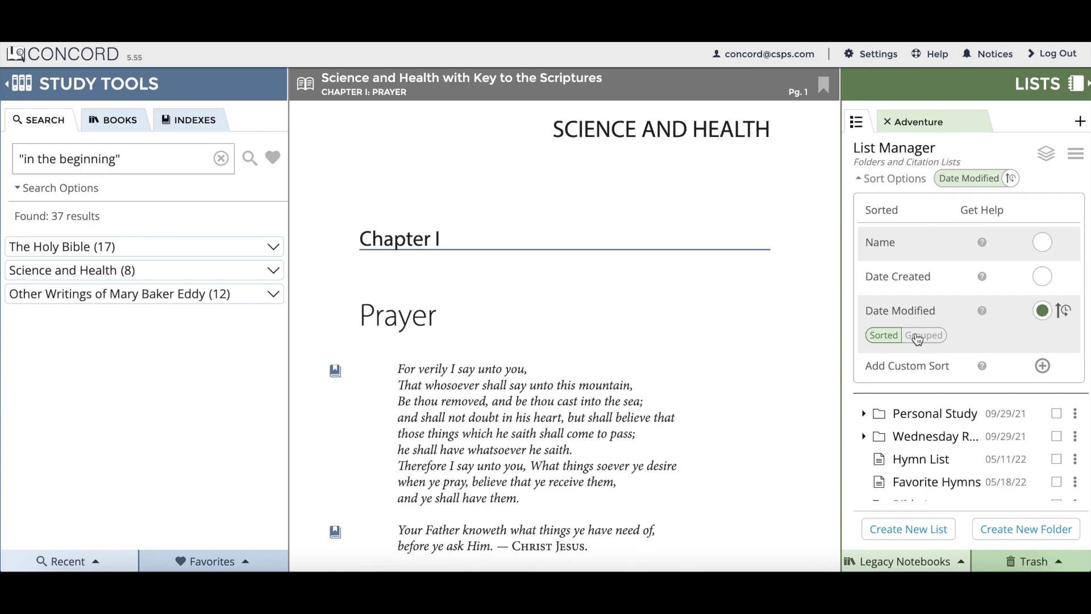
Group lists into Date Modified month folders, briefly expanding and collapsing 09/2023.
{"action": "left_click", "coordinate": [917, 336]}
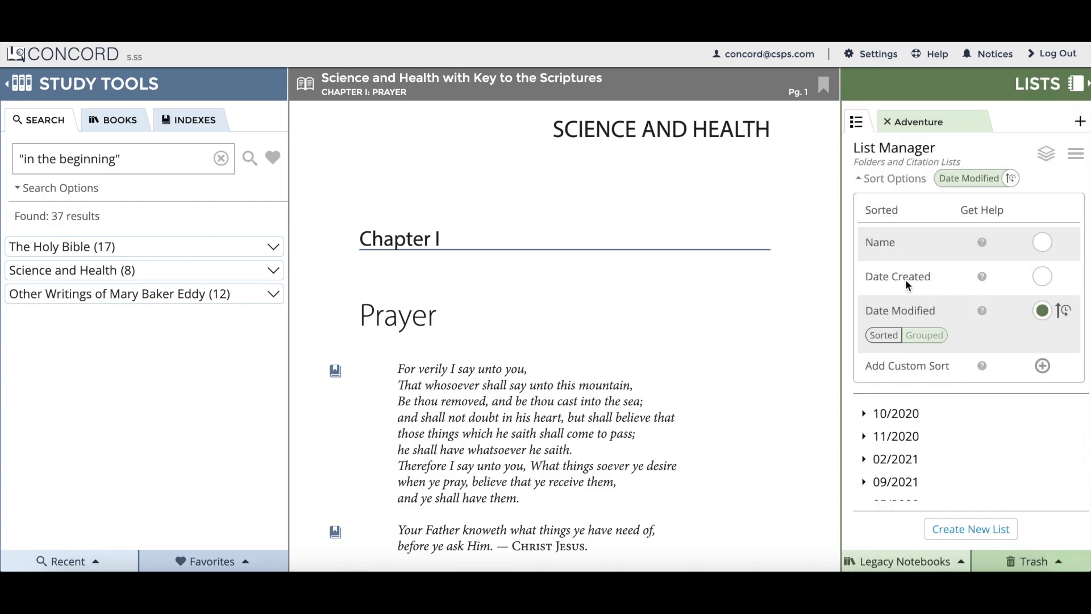
{"action": "left_click", "coordinate": [881, 178]}
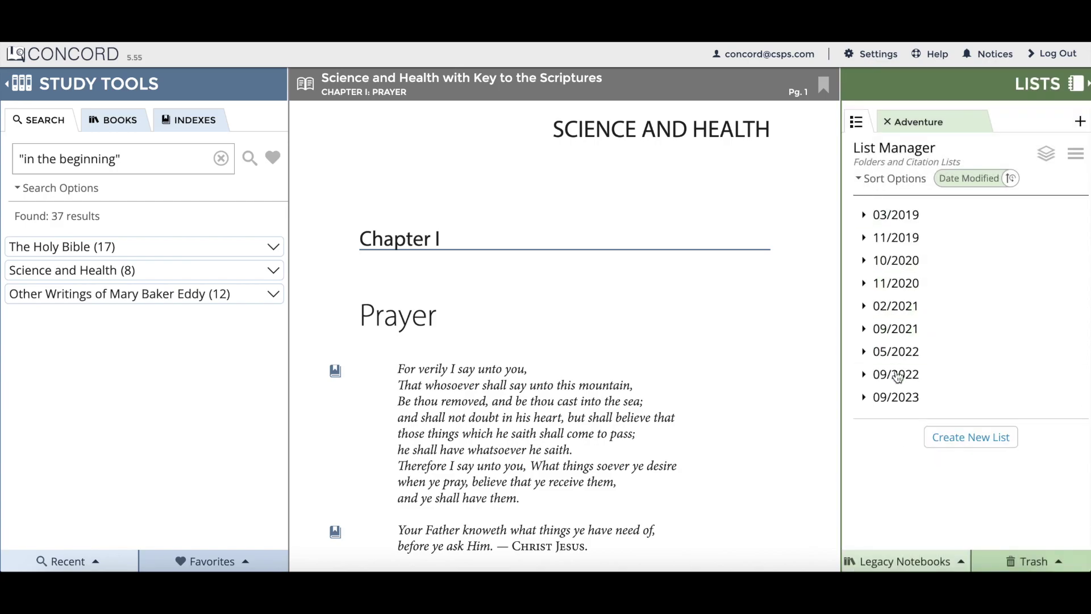
{"action": "left_click", "coordinate": [882, 396]}
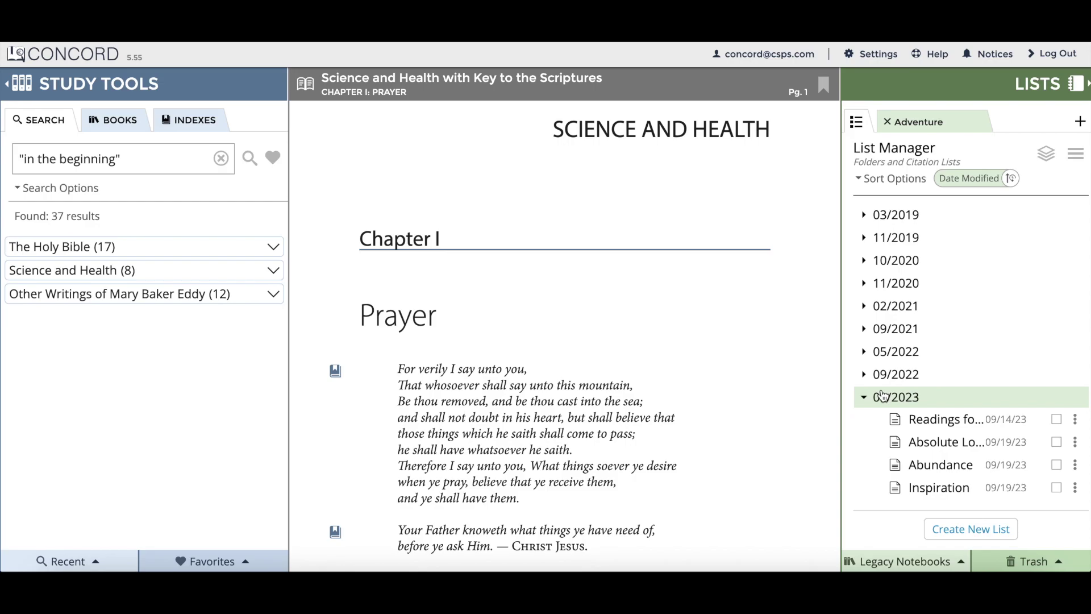
{"action": "left_click", "coordinate": [882, 396]}
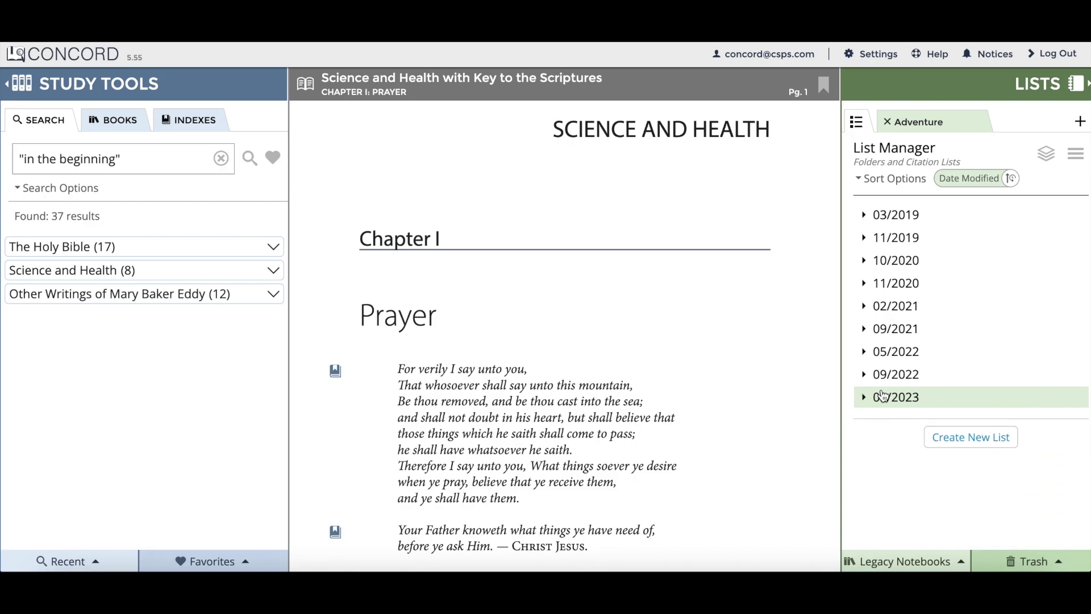
{"action": "left_click", "coordinate": [861, 179]}
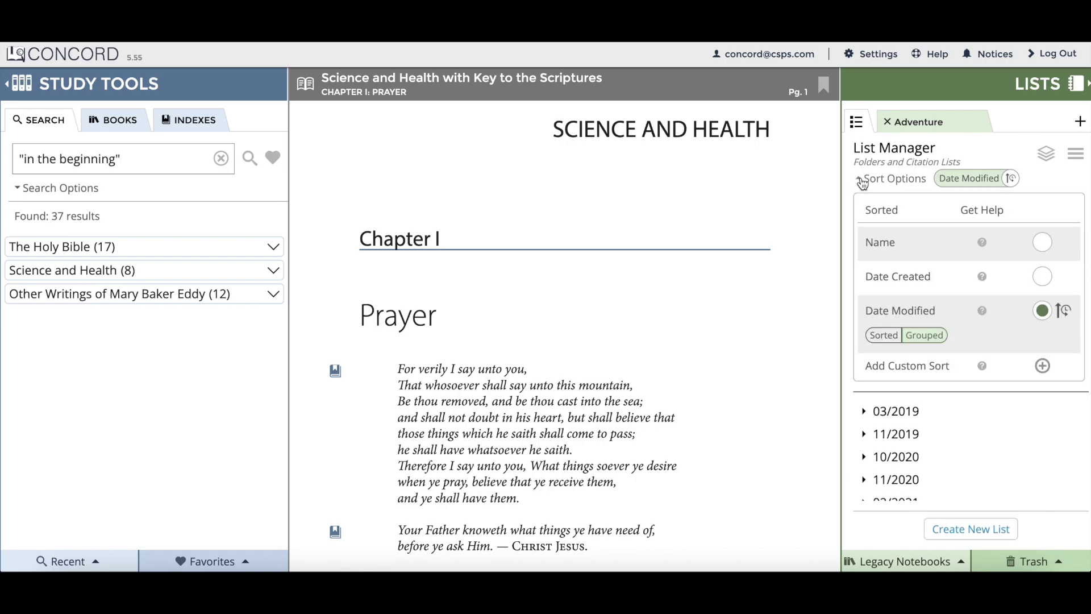
Add a new custom sort named 'Custom'.
{"action": "left_click", "coordinate": [1043, 367]}
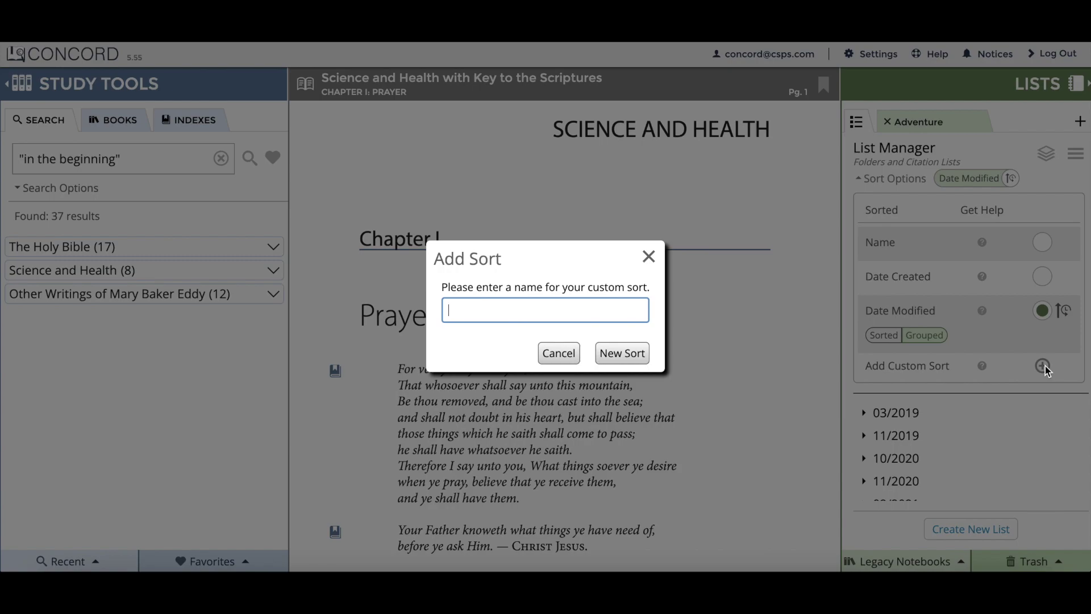
{"action": "type", "text": "Custom"}
{"action": "left_click", "coordinate": [622, 353]}
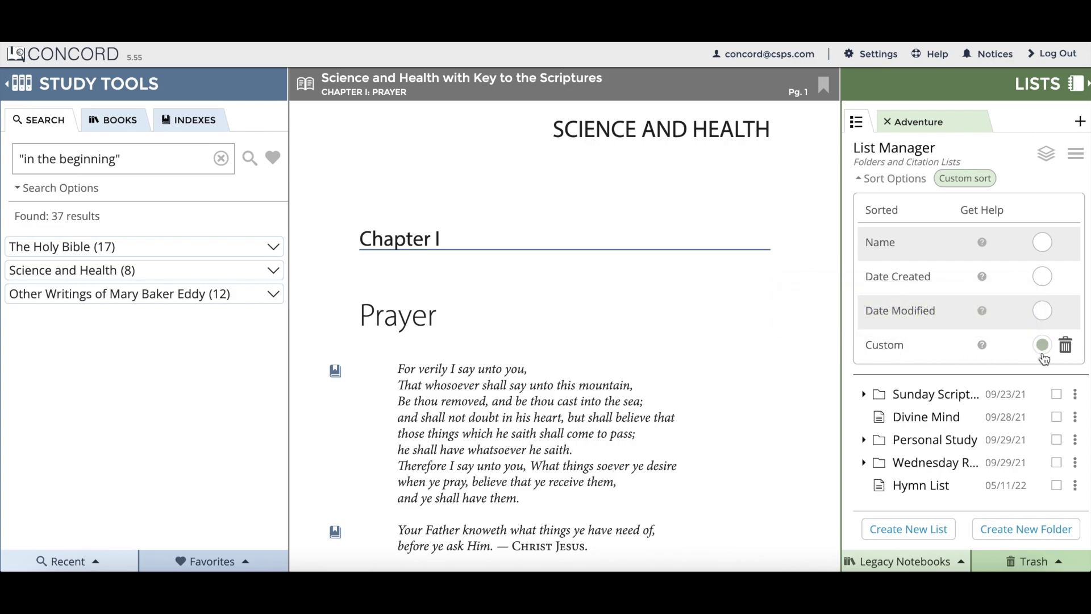
Drag Favorite Hymns to the top and Sunday Scripturals above Bible Lessons, then open Peace.
{"action": "left_click", "coordinate": [862, 180]}
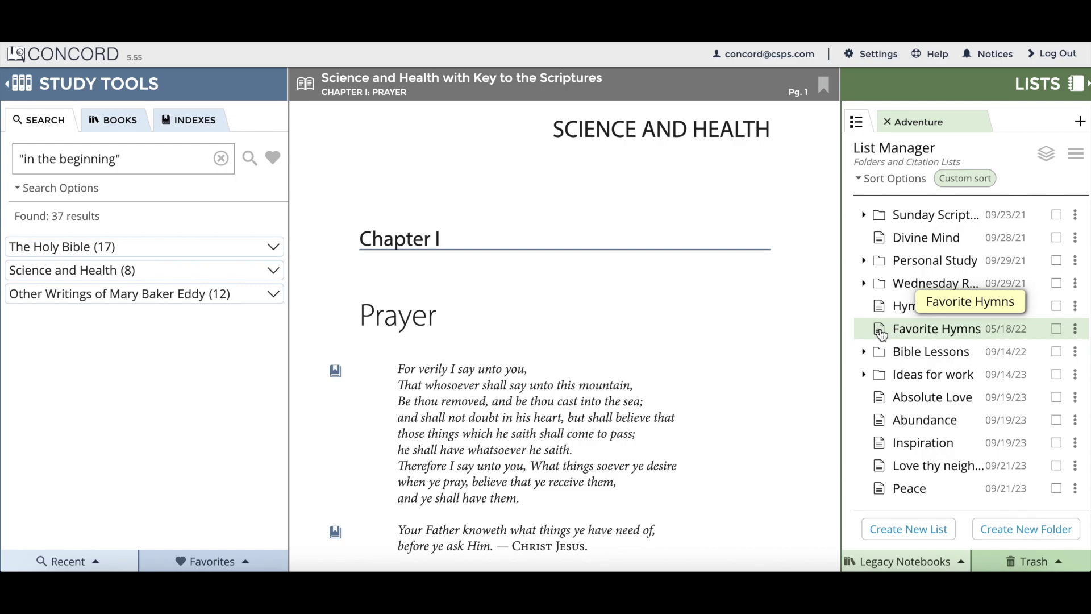
{"action": "left_click_drag", "start_coordinate": [882, 334], "coordinate": [894, 211]}
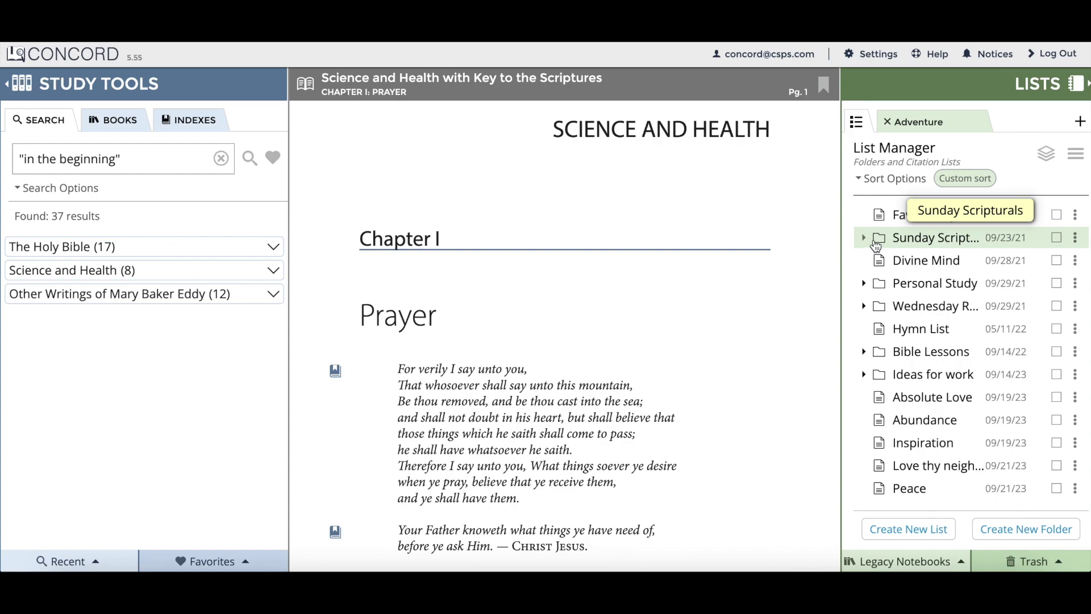
{"action": "left_click_drag", "start_coordinate": [880, 241], "coordinate": [888, 329]}
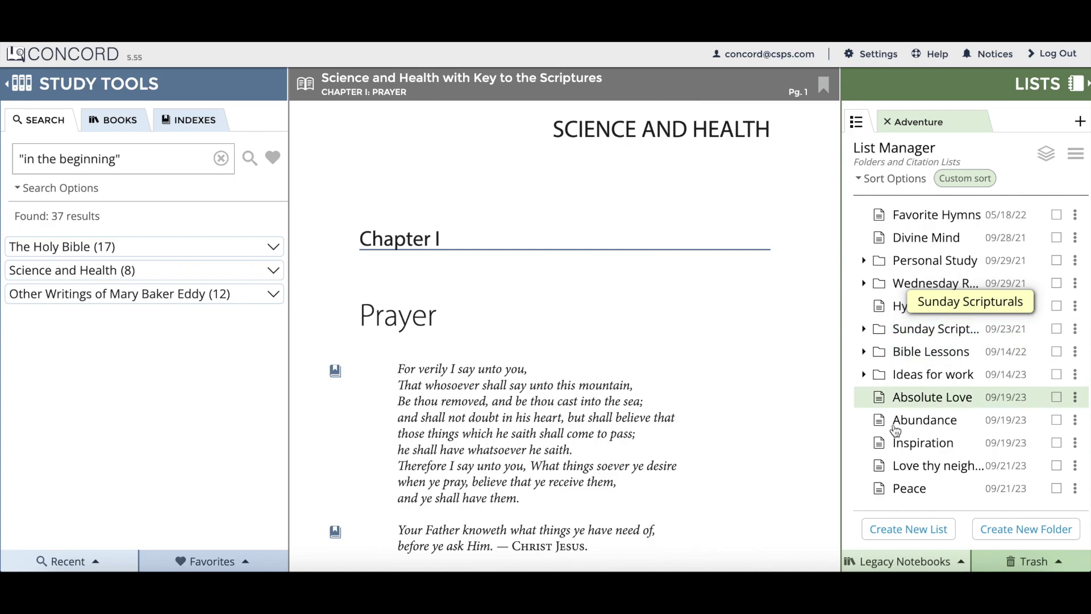
{"action": "left_click", "coordinate": [909, 488]}
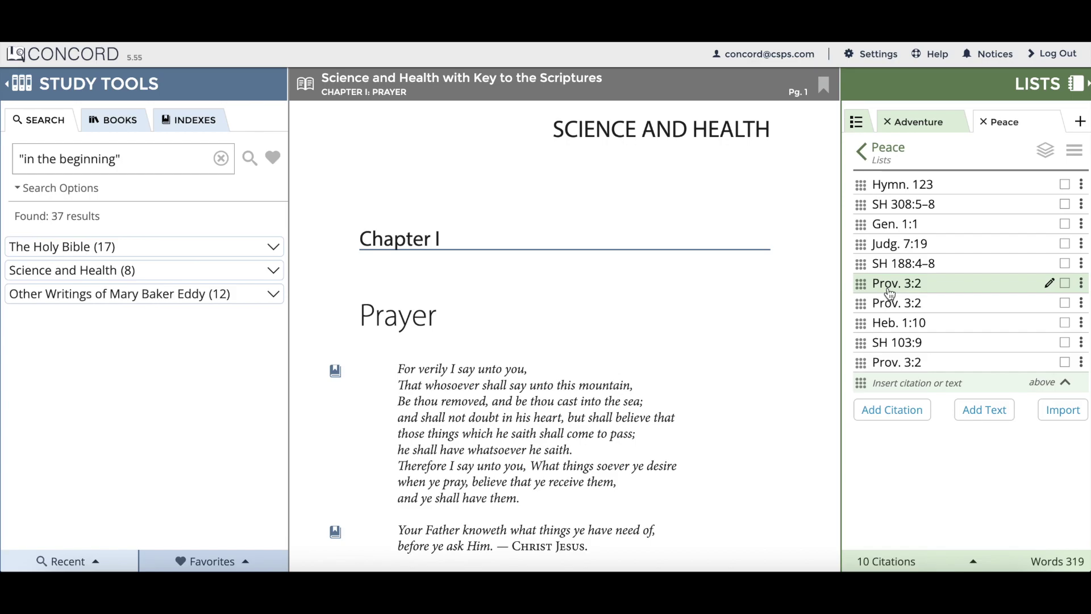
Re-sort the Peace list by book, running from Gen. 1:1 to Hymn. 123.
{"action": "left_click", "coordinate": [1075, 156]}
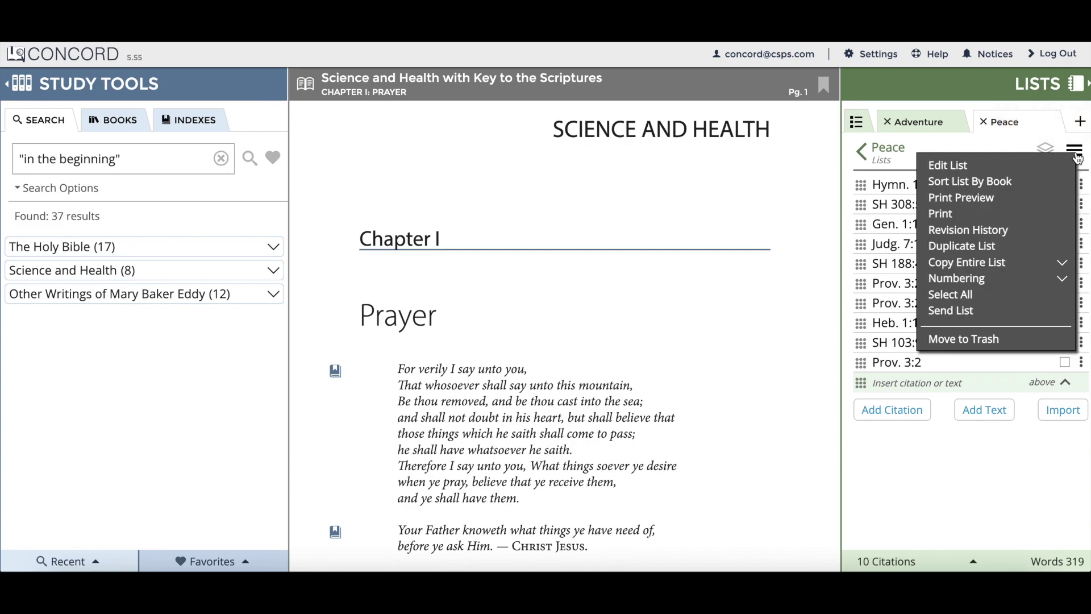
{"action": "left_click", "coordinate": [1037, 181]}
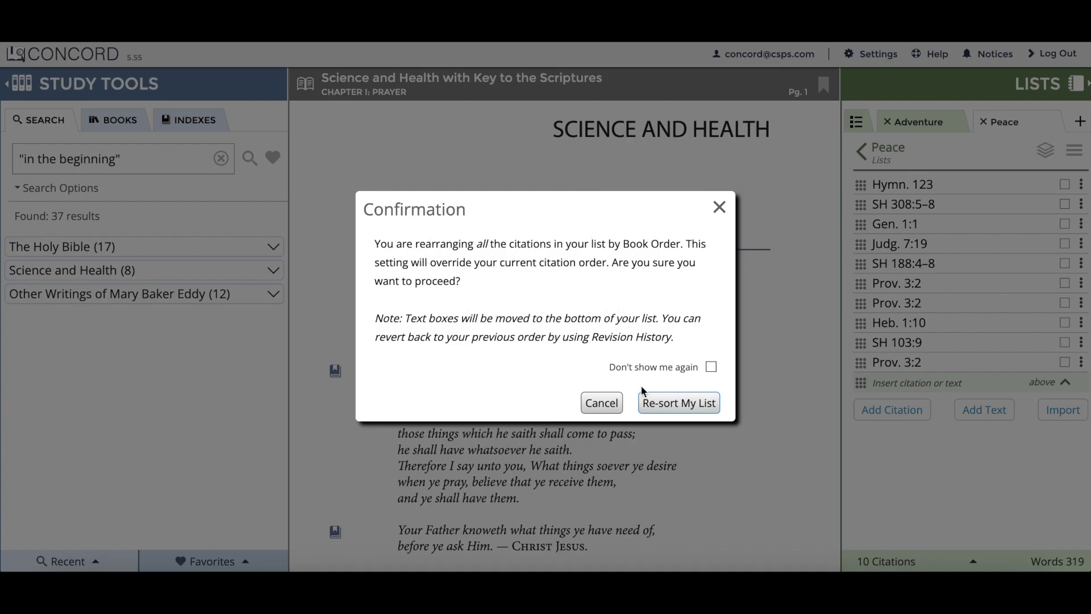
{"action": "left_click", "coordinate": [677, 405]}
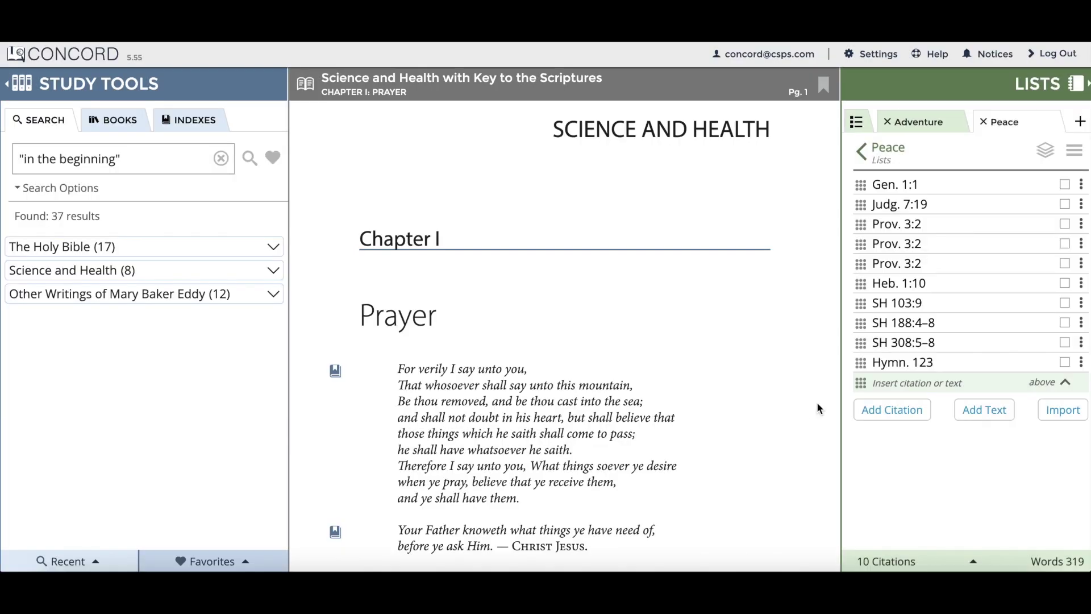